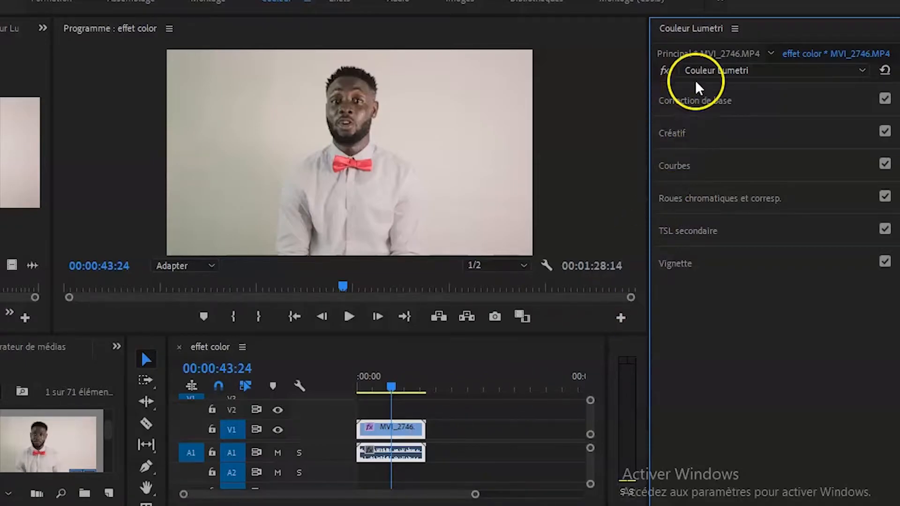
{"action": "key", "text": "ctrl+s"}
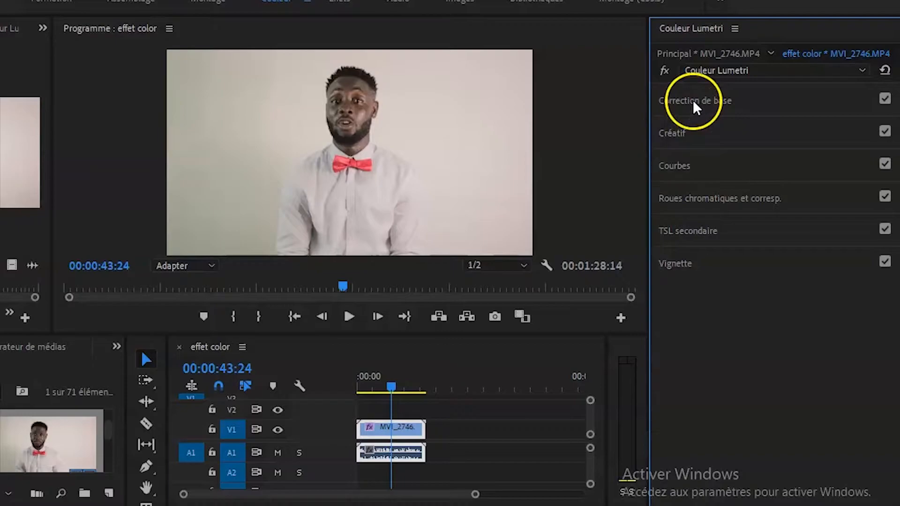
{"action": "left_click", "coordinate": [706, 113]}
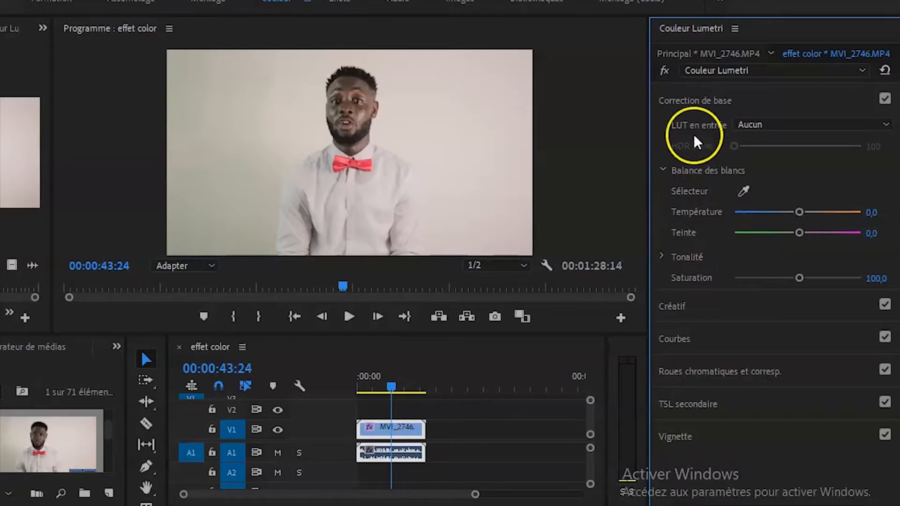
{"action": "left_click", "coordinate": [739, 101]}
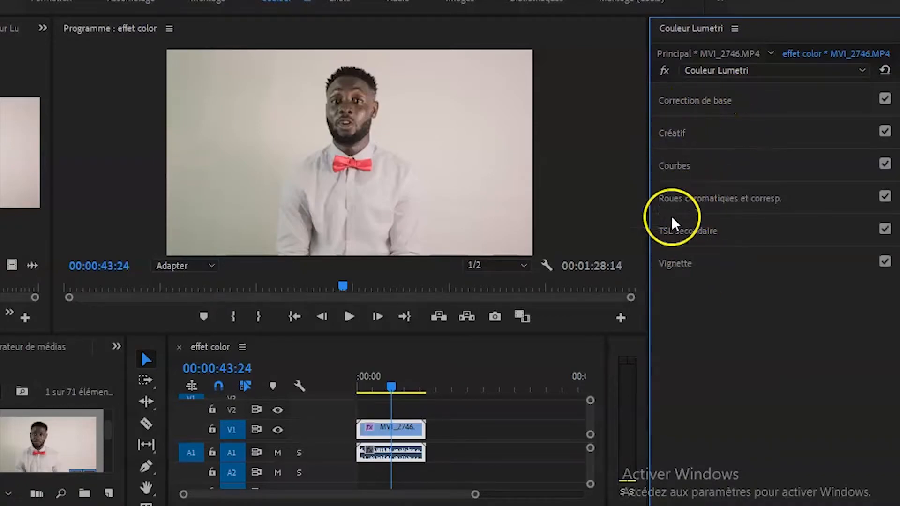
Sample the red bow tie as the key colour in the secondary HSL (TSL secondaire) settings and add another bow tie sample to it
{"action": "left_click", "coordinate": [679, 242]}
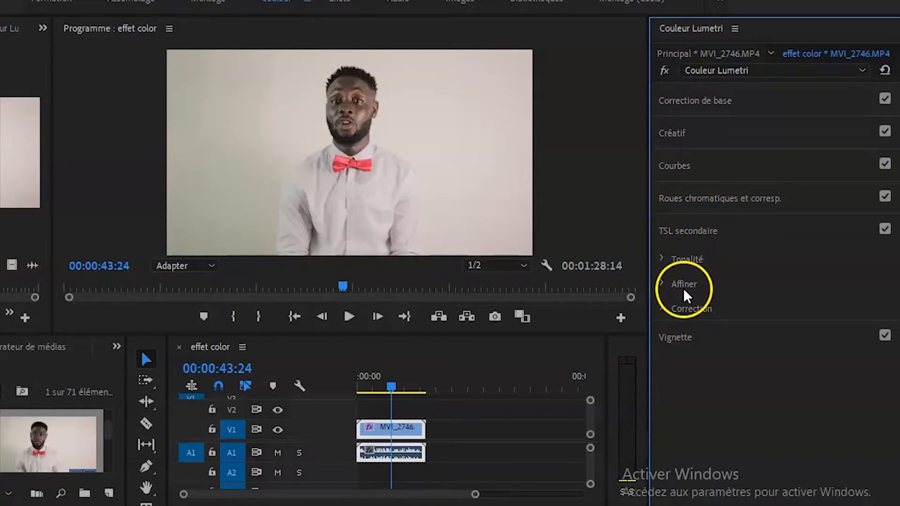
{"action": "left_click", "coordinate": [662, 261]}
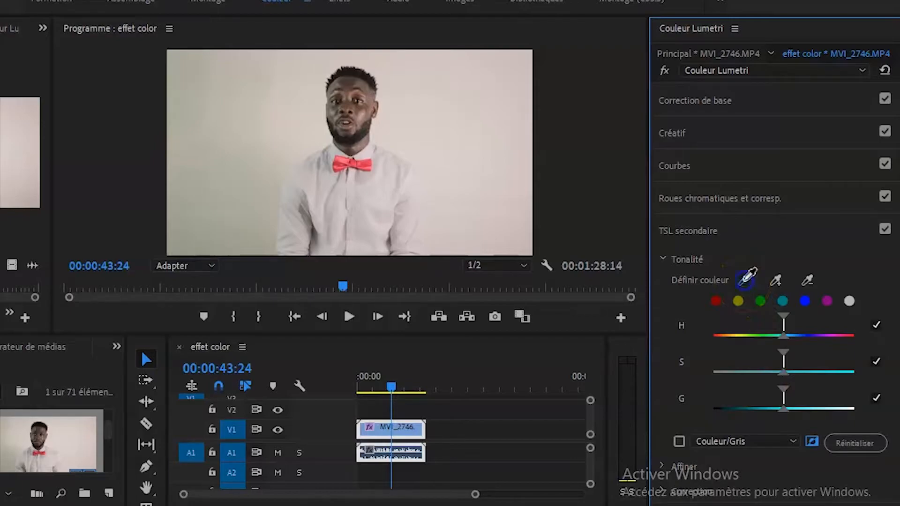
{"action": "left_click", "coordinate": [743, 279]}
{"action": "left_click", "coordinate": [366, 164]}
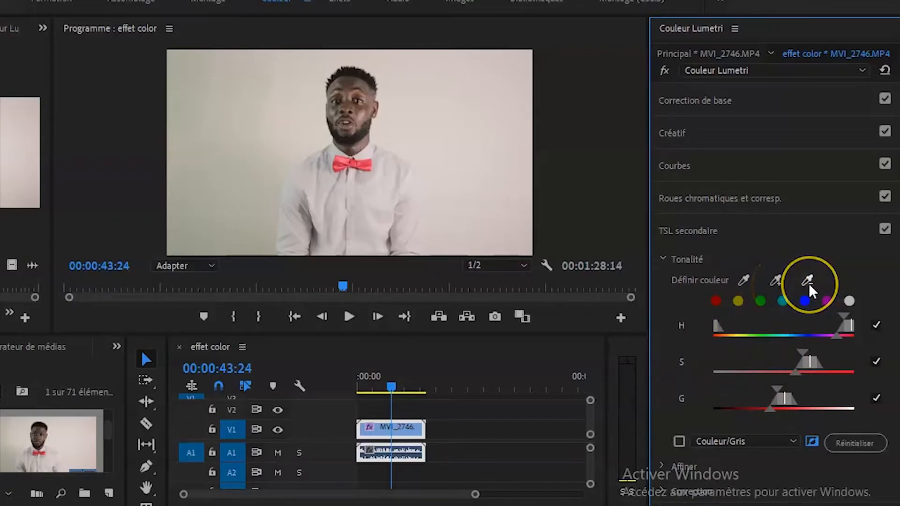
{"action": "left_click", "coordinate": [777, 280]}
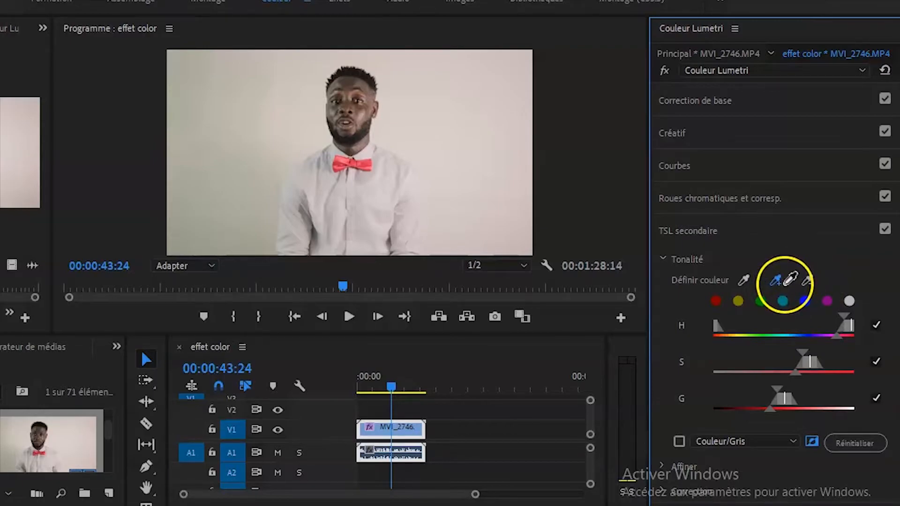
{"action": "left_click", "coordinate": [361, 165]}
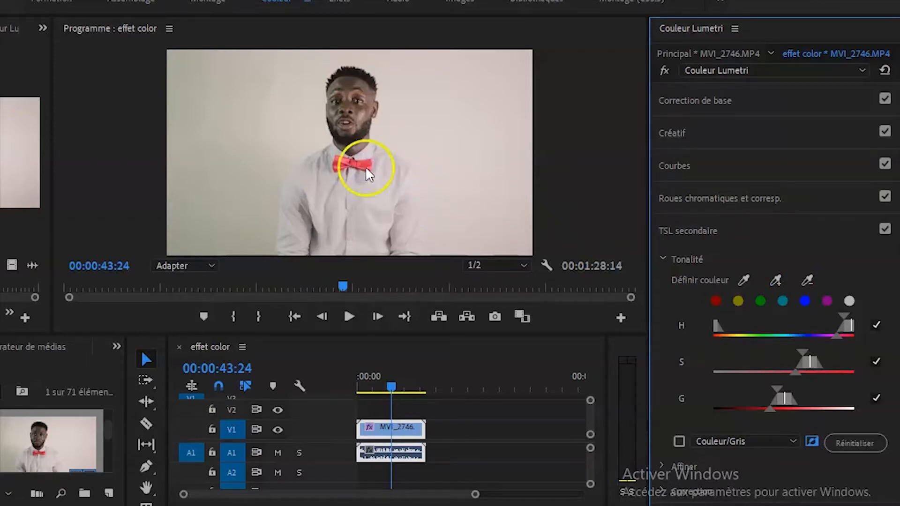
Set the key's mask preview to Blanc/Noir and turn it on
{"action": "scroll", "coordinate": [711, 318], "scroll_direction": "down", "scroll_amount": 2}
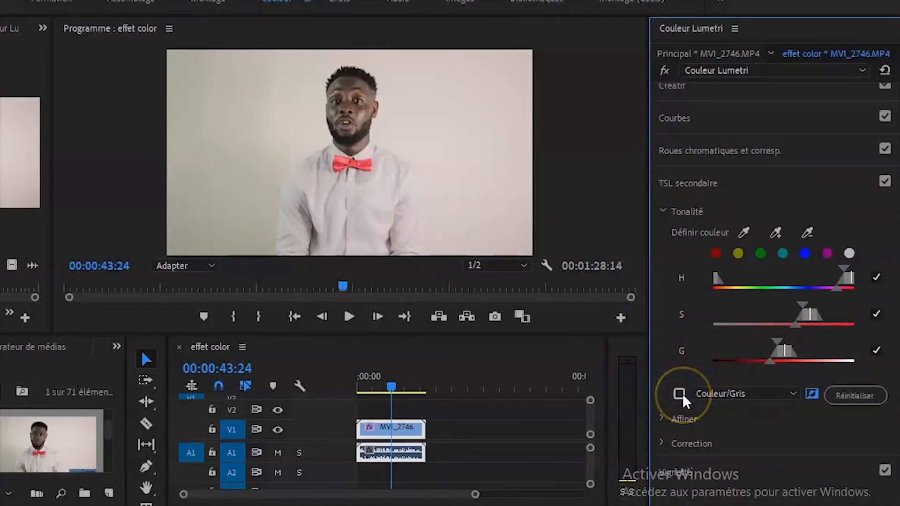
{"action": "left_click", "coordinate": [789, 396]}
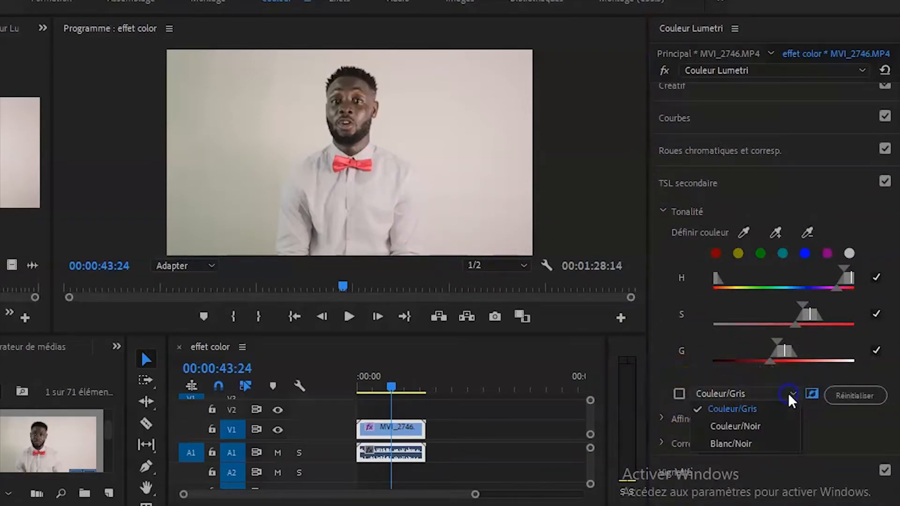
{"action": "left_click", "coordinate": [729, 444]}
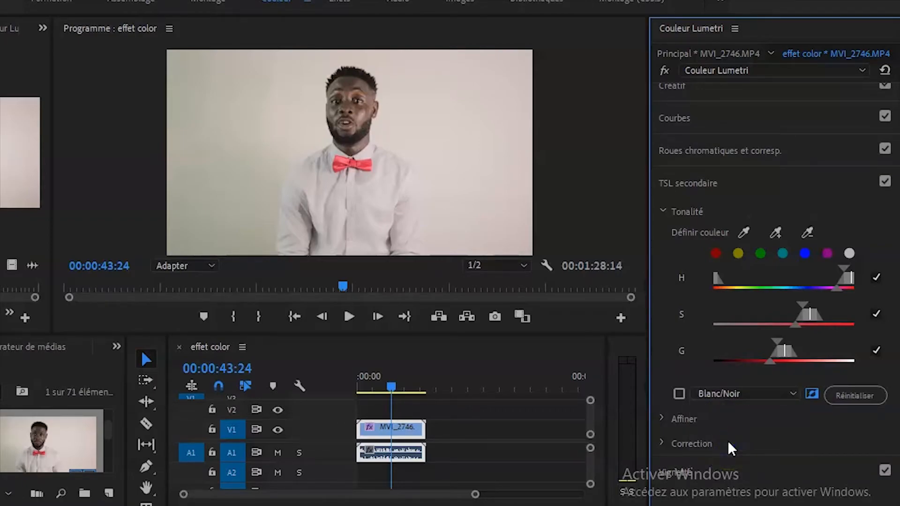
{"action": "left_click", "coordinate": [679, 394]}
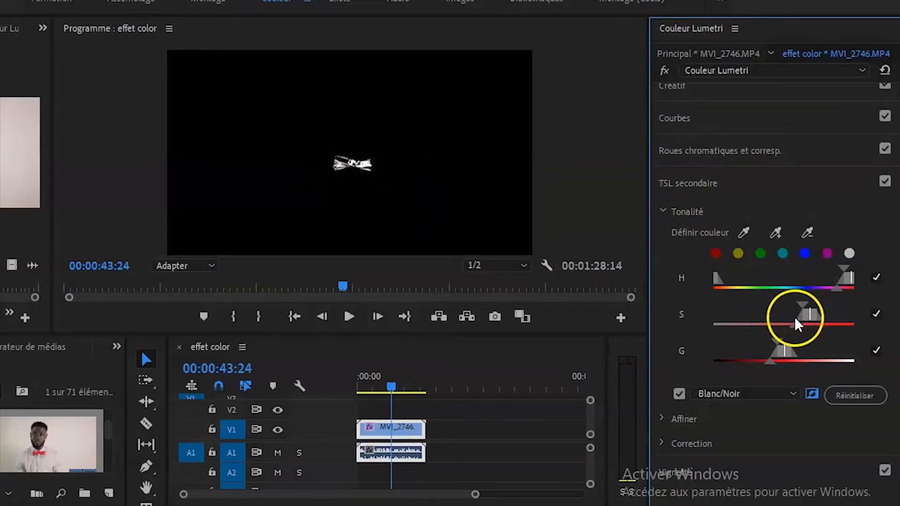
Widen the falloff of the key's S and G ranges to cover the whole bow tie, and turn off the mask preview
{"action": "left_click_drag", "start_coordinate": [795, 322], "coordinate": [766, 322]}
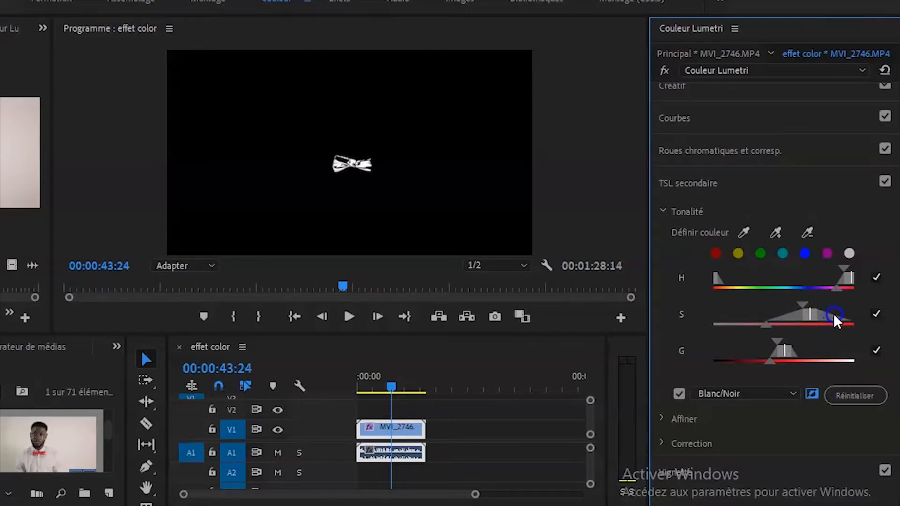
{"action": "left_click_drag", "start_coordinate": [767, 362], "coordinate": [732, 360]}
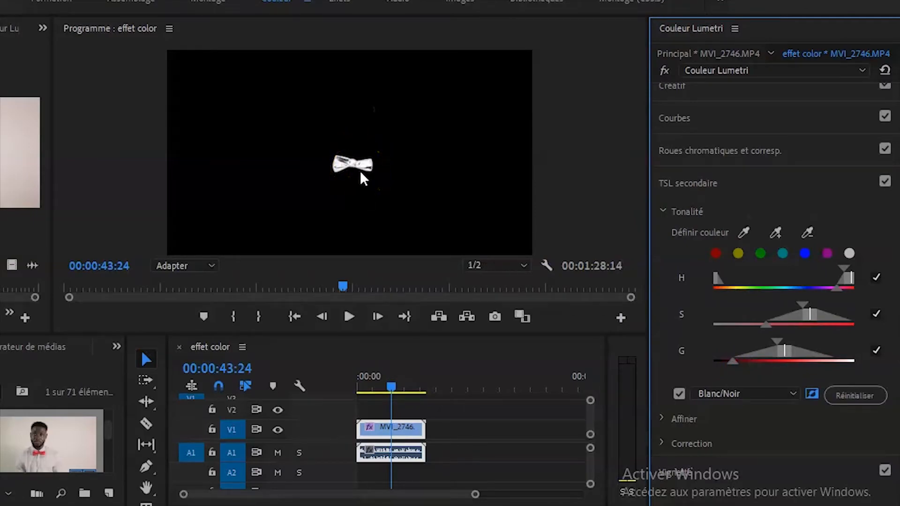
{"action": "scroll", "coordinate": [760, 309], "scroll_direction": "down", "scroll_amount": 1}
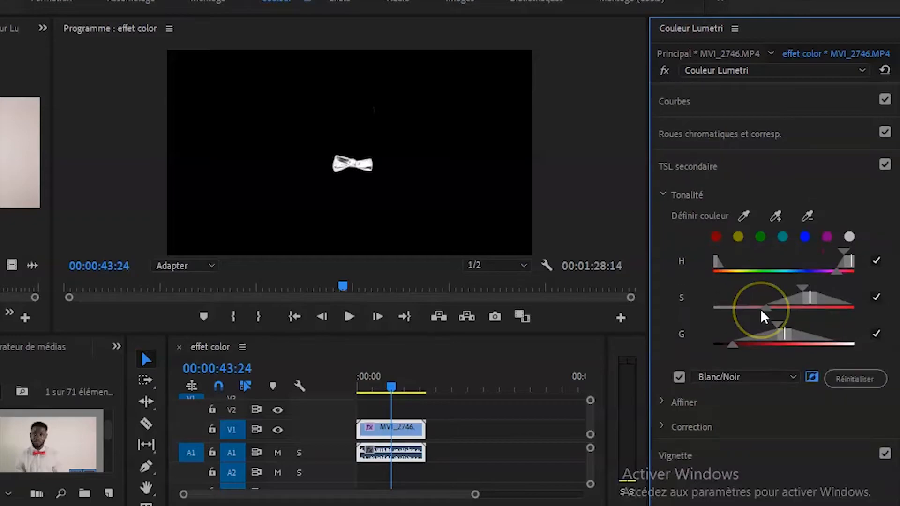
{"action": "scroll", "coordinate": [760, 309], "scroll_direction": "up", "scroll_amount": 2}
{"action": "scroll", "coordinate": [765, 323], "scroll_direction": "down", "scroll_amount": 2}
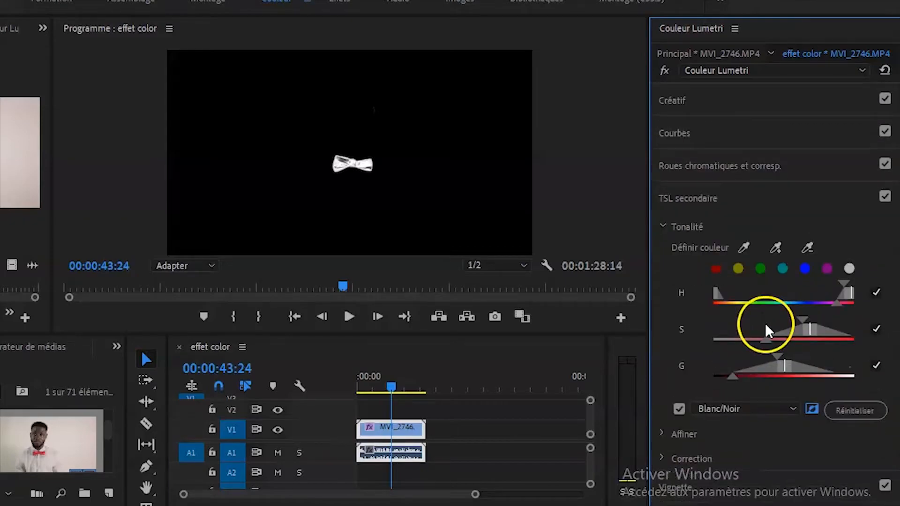
{"action": "scroll", "coordinate": [766, 327], "scroll_direction": "up", "scroll_amount": 1}
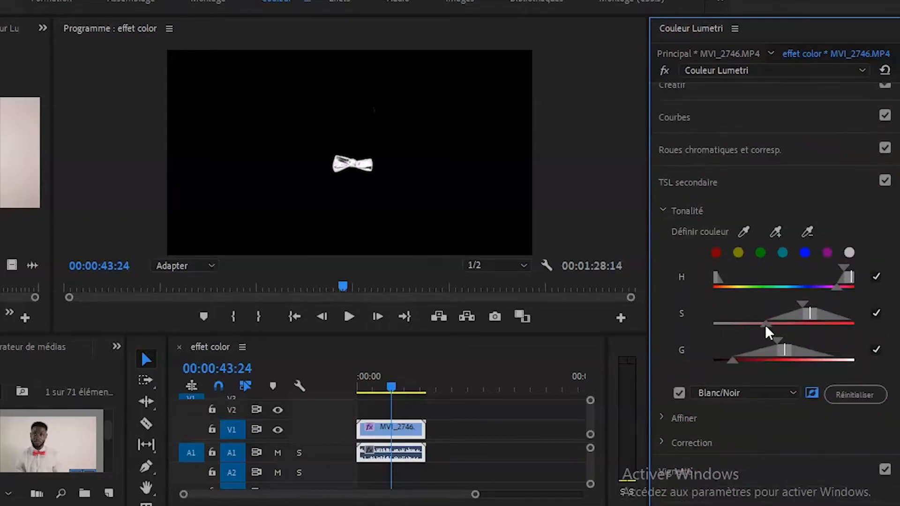
{"action": "left_click", "coordinate": [679, 392]}
{"action": "left_click", "coordinate": [661, 209]}
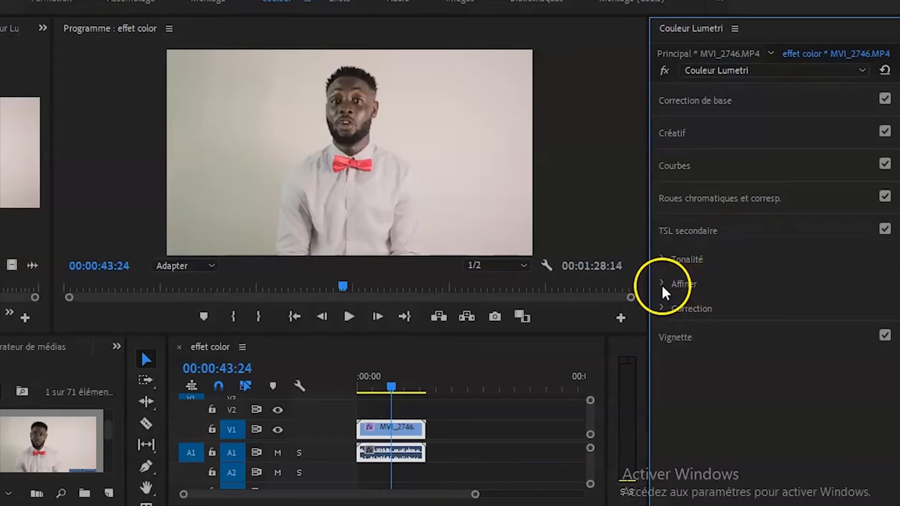
Examine the key's refinement settings for noise reduction (Réduc. bruit) and blur (Flou)
{"action": "left_click", "coordinate": [663, 308]}
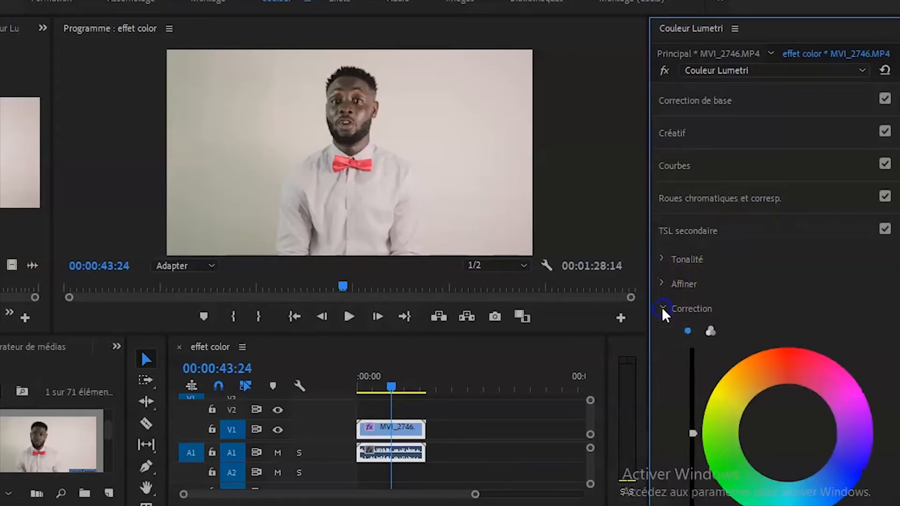
{"action": "left_click", "coordinate": [662, 308]}
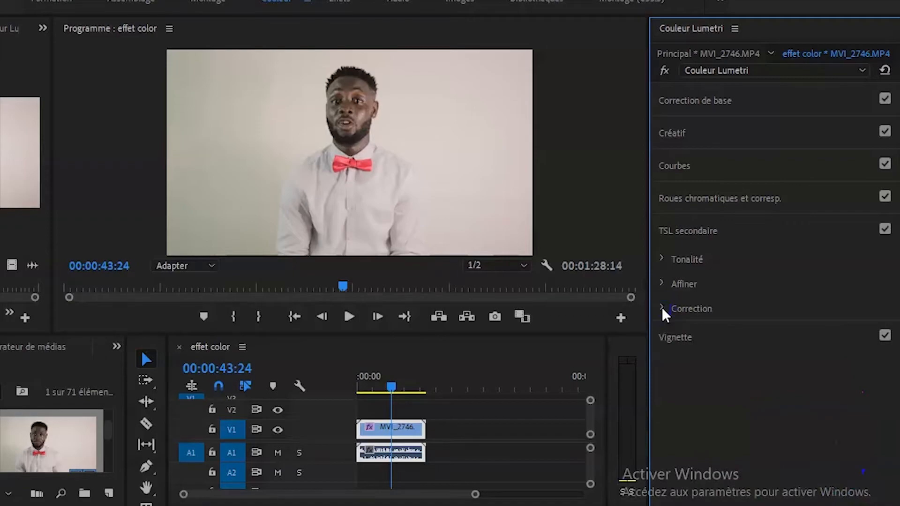
{"action": "left_click", "coordinate": [662, 284]}
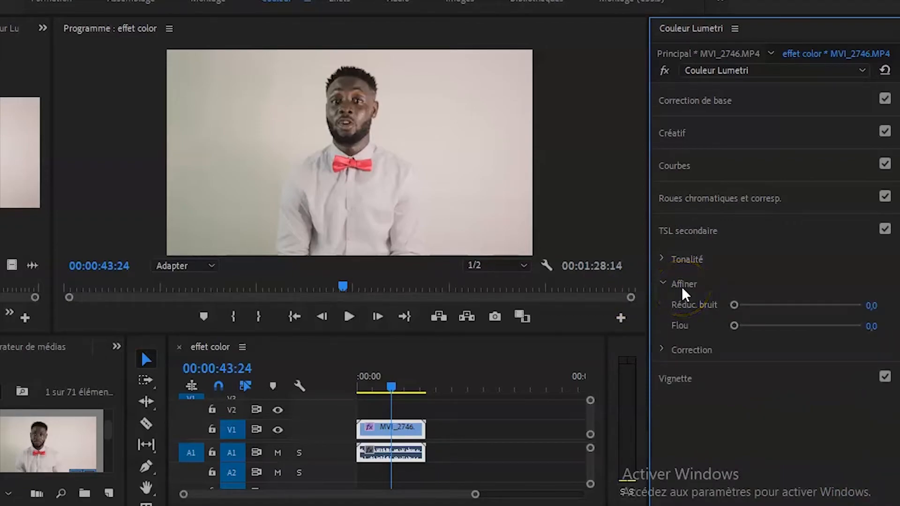
{"action": "left_click_drag", "start_coordinate": [733, 305], "coordinate": [781, 305]}
{"action": "mouse_move", "coordinate": [740, 325]}
{"action": "left_mouse_down"}
{"action": "mouse_move", "coordinate": [749, 325]}
{"action": "mouse_move", "coordinate": [740, 325]}
{"action": "left_mouse_up"}
{"action": "left_click", "coordinate": [667, 283]}
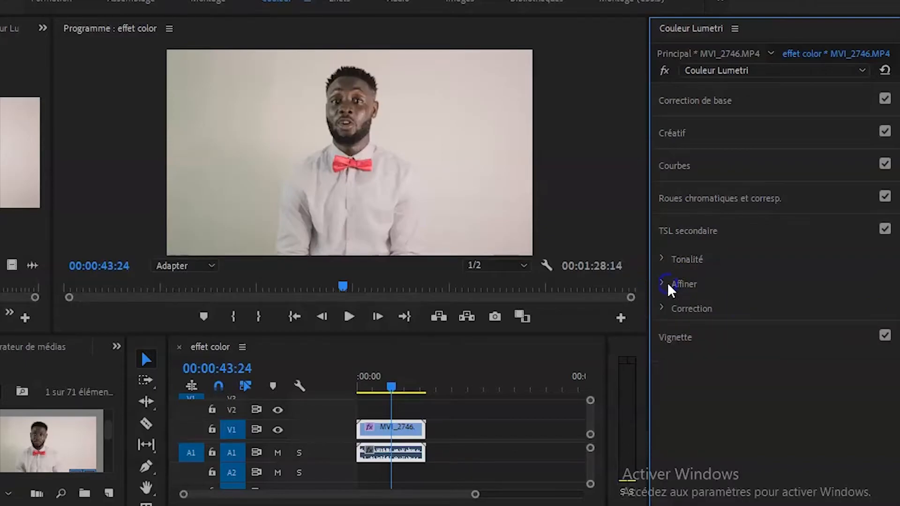
Lower the saturation in the secondary HSL correction to 37.5
{"action": "left_click", "coordinate": [663, 308]}
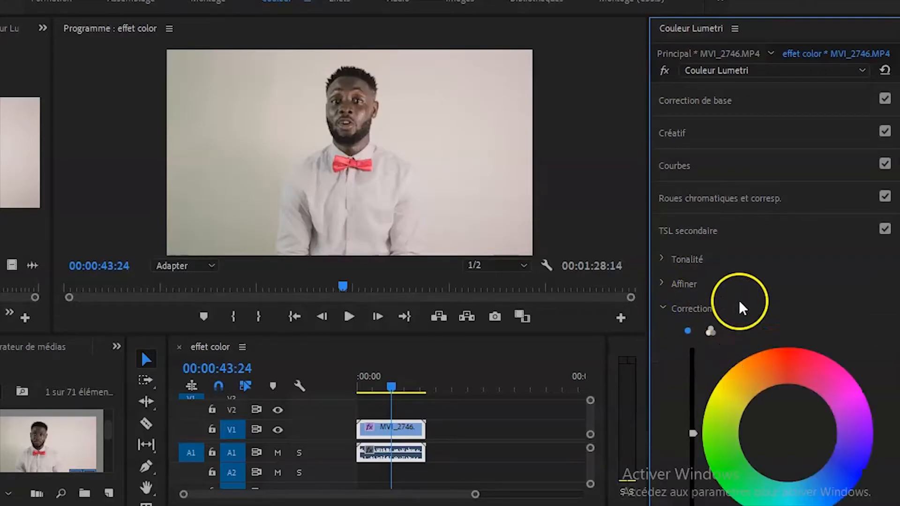
{"action": "scroll", "coordinate": [738, 337], "scroll_direction": "down", "scroll_amount": 2}
{"action": "scroll", "coordinate": [731, 323], "scroll_direction": "down", "scroll_amount": 6}
{"action": "scroll", "coordinate": [729, 320], "scroll_direction": "up", "scroll_amount": 2}
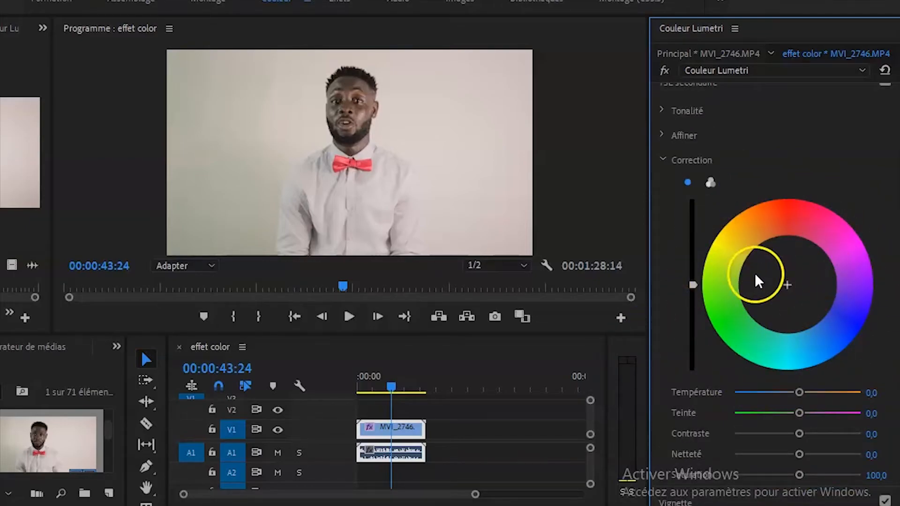
{"action": "scroll", "coordinate": [765, 269], "scroll_direction": "down", "scroll_amount": 1}
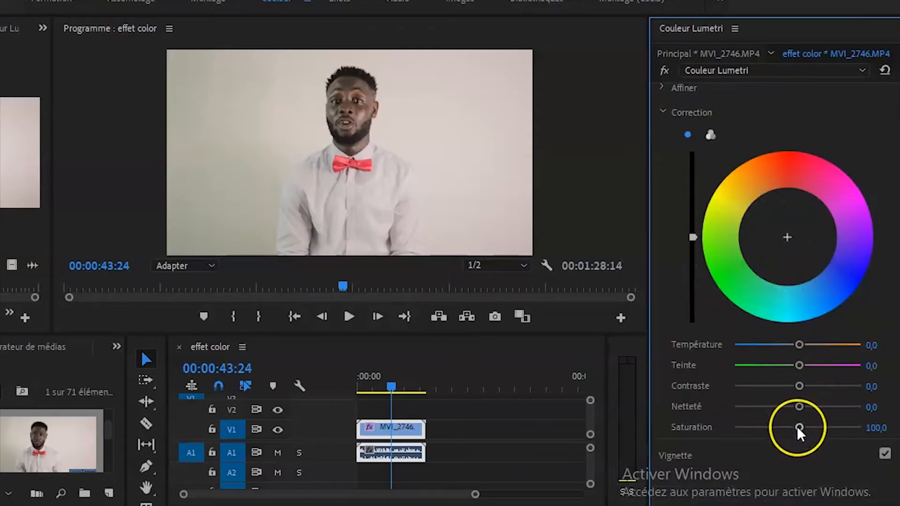
{"action": "left_click_drag", "start_coordinate": [798, 427], "coordinate": [757, 429]}
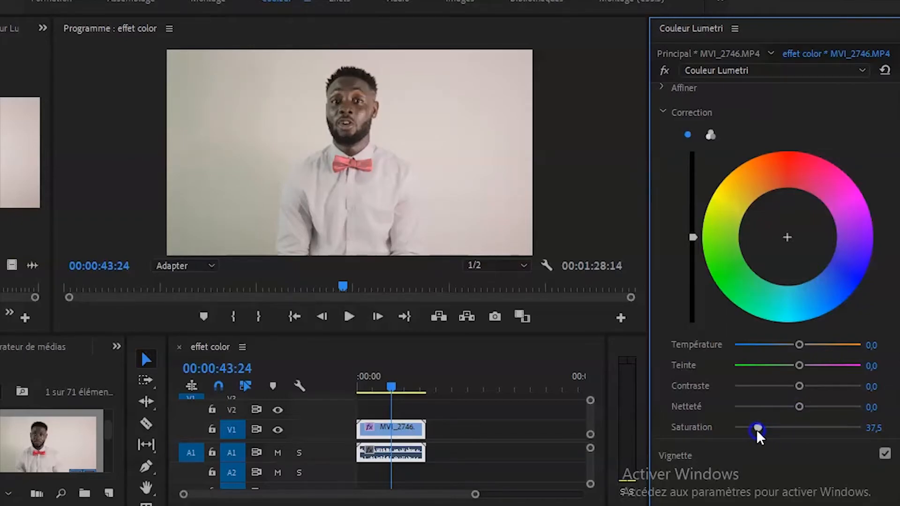
{"action": "scroll", "coordinate": [727, 346], "scroll_direction": "up", "scroll_amount": 4}
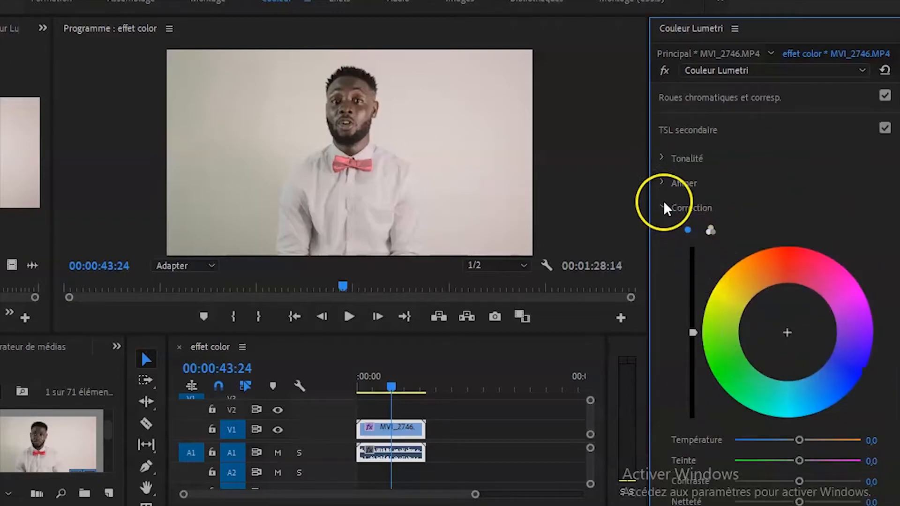
{"action": "left_click", "coordinate": [664, 208]}
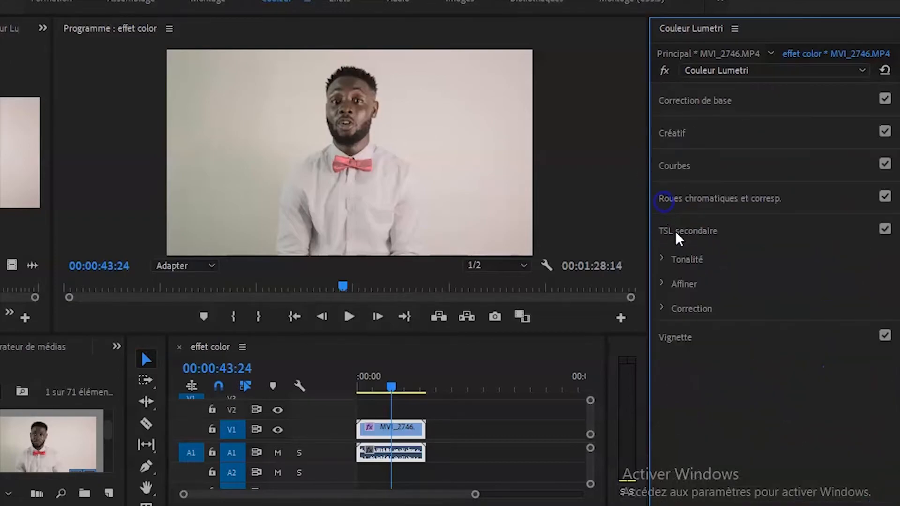
Invert the bow tie key's mask so the correction affects everything except the bow tie
{"action": "left_click", "coordinate": [665, 259]}
{"action": "scroll", "coordinate": [718, 310], "scroll_direction": "down", "scroll_amount": 2}
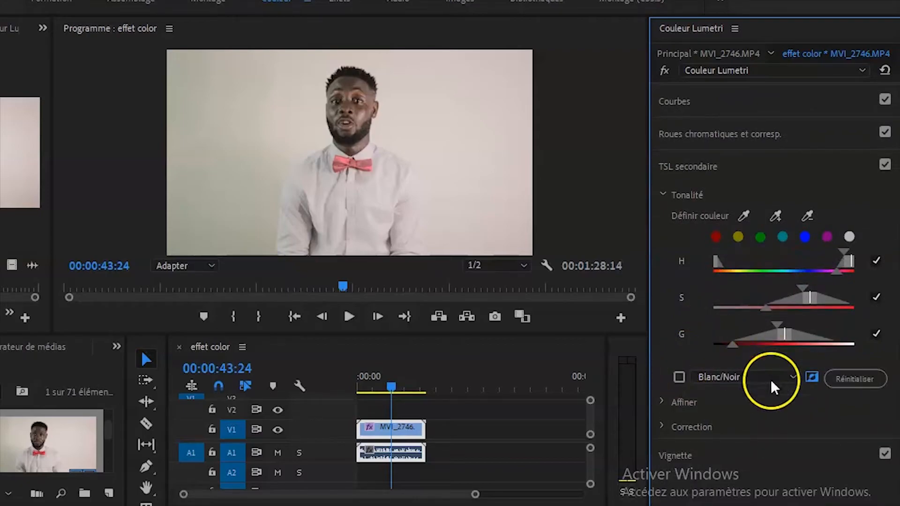
{"action": "left_click", "coordinate": [810, 376]}
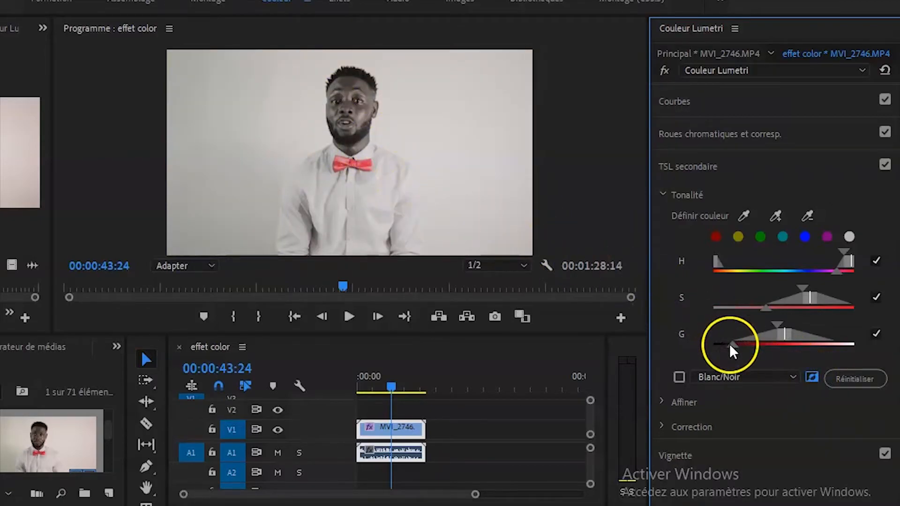
Widen the key's ranges further, extending the G falloff to its dark end and the S falloff toward low saturation
{"action": "left_click_drag", "start_coordinate": [730, 346], "coordinate": [710, 350]}
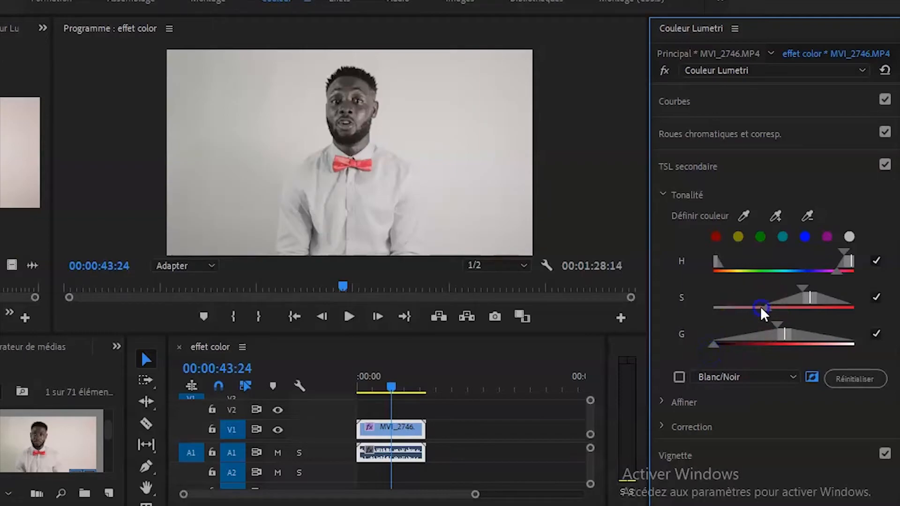
{"action": "left_click_drag", "start_coordinate": [762, 308], "coordinate": [742, 314]}
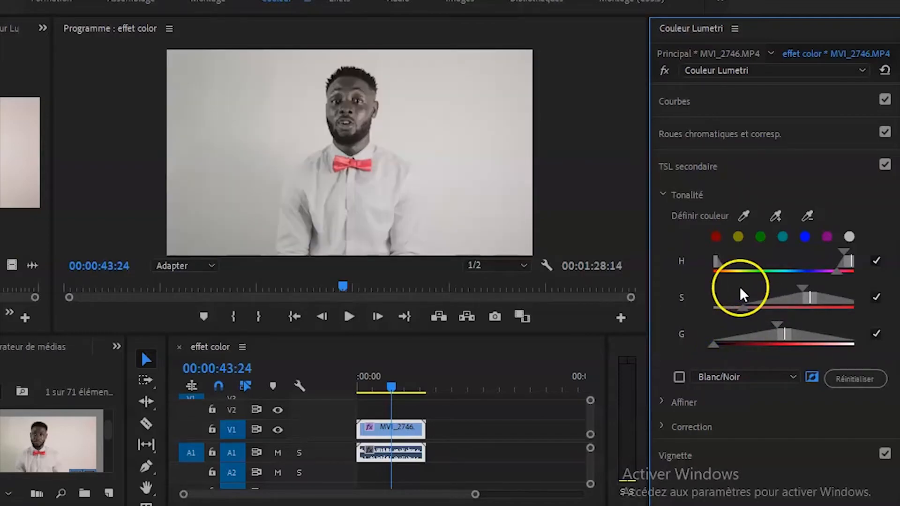
{"action": "left_click", "coordinate": [667, 196]}
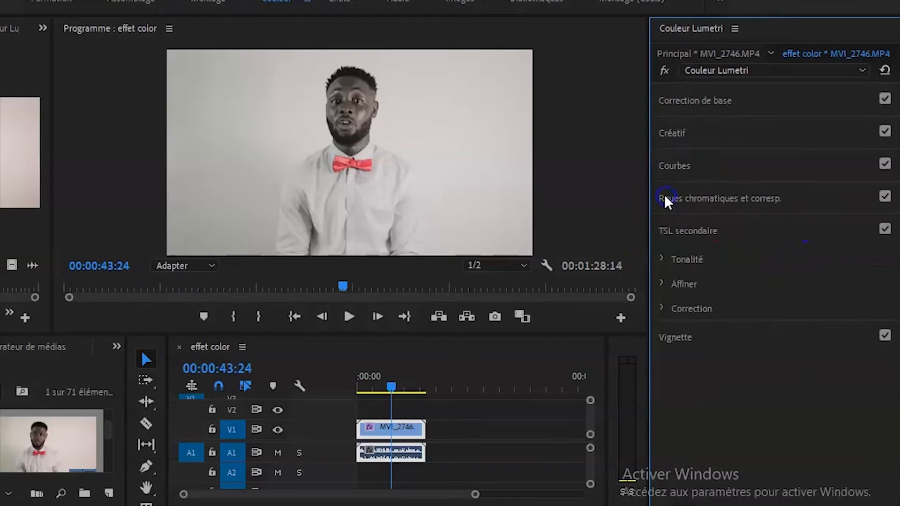
Set the saturation of the secondary HSL correction to 0 to turn the keyed area black and white
{"action": "left_click", "coordinate": [663, 307]}
{"action": "scroll", "coordinate": [719, 352], "scroll_direction": "down", "scroll_amount": 5}
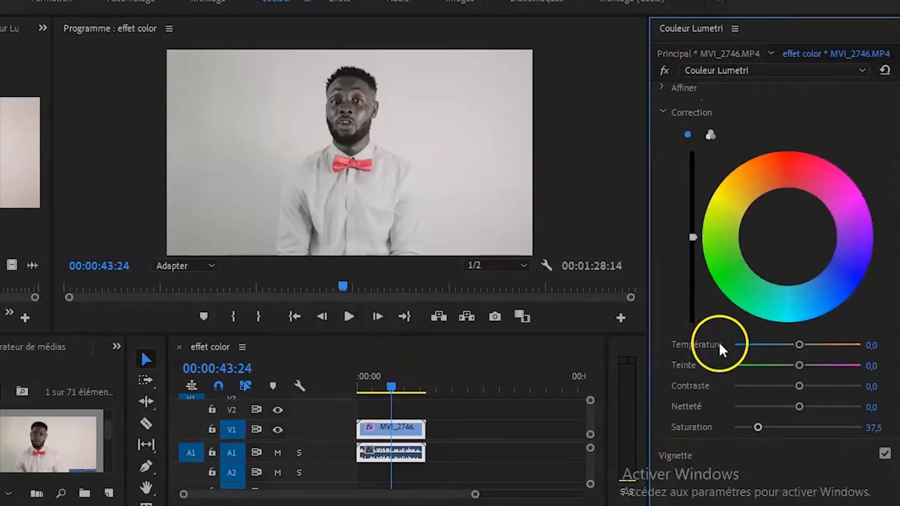
{"action": "left_click_drag", "start_coordinate": [756, 427], "coordinate": [716, 425]}
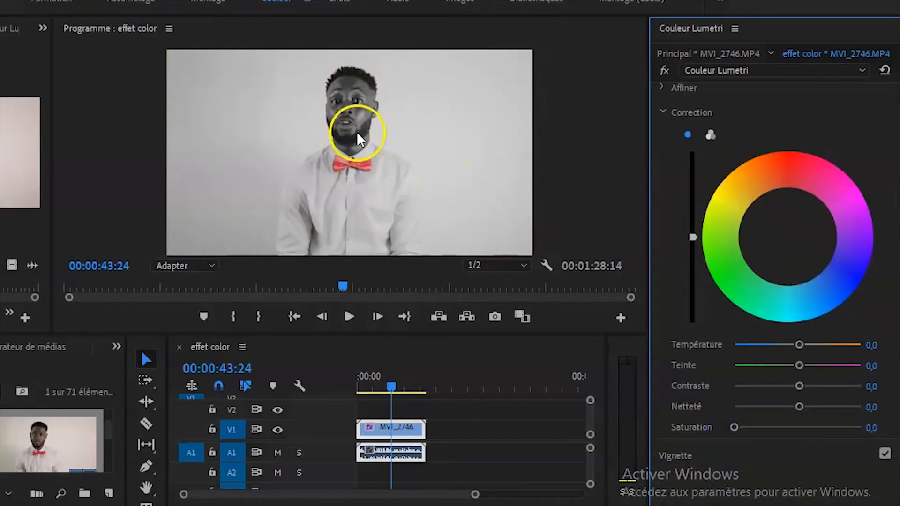
Play the black-and-white clip with the red bow tie from near the start of the sequence, and save the project
{"action": "left_click", "coordinate": [666, 114]}
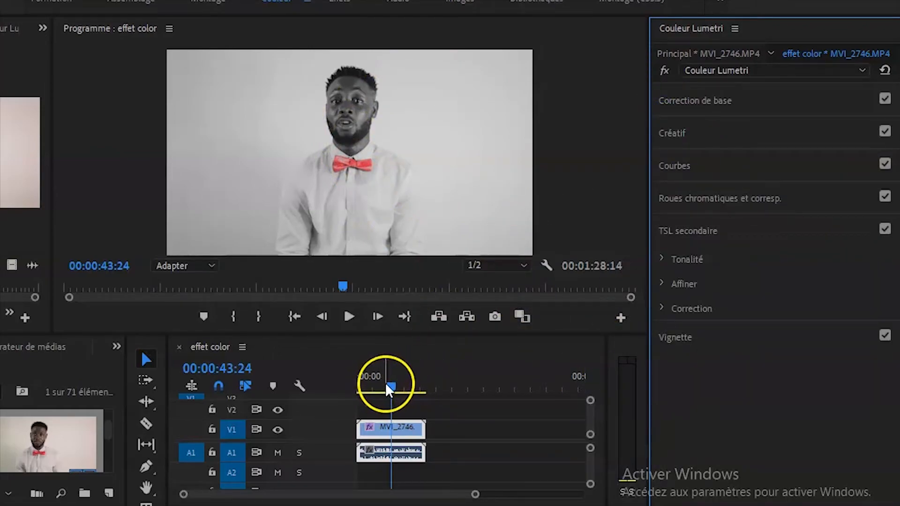
{"action": "left_click_drag", "start_coordinate": [386, 382], "coordinate": [362, 383]}
{"action": "key", "text": "space"}
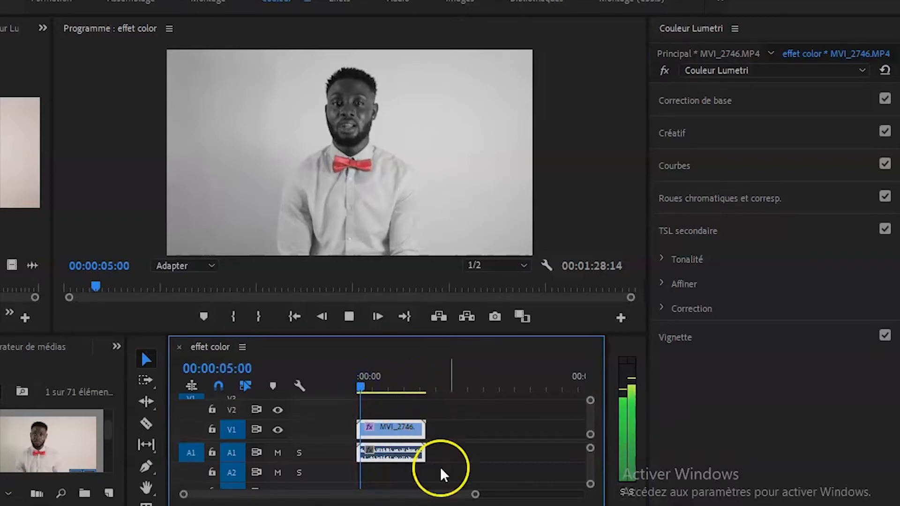
{"action": "left_click_drag", "start_coordinate": [467, 495], "coordinate": [347, 495]}
{"action": "key", "text": "space"}
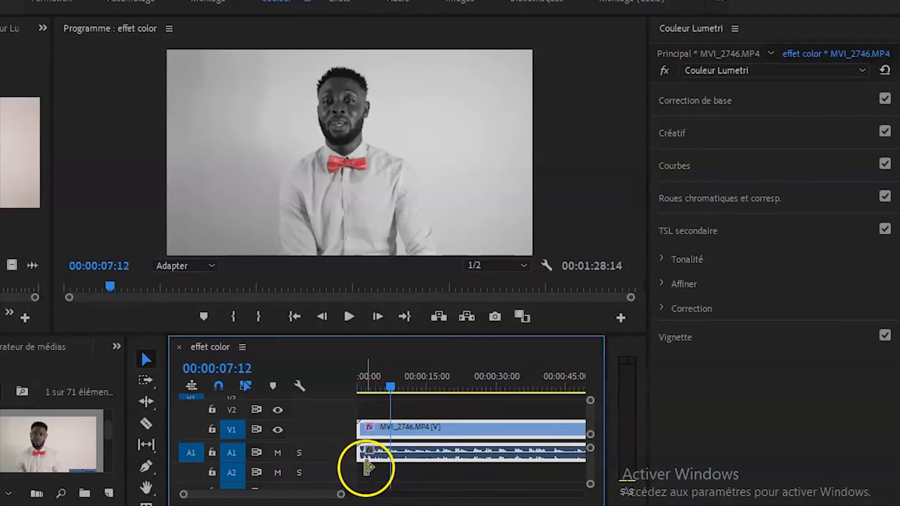
{"action": "key", "text": "ctrl+s"}
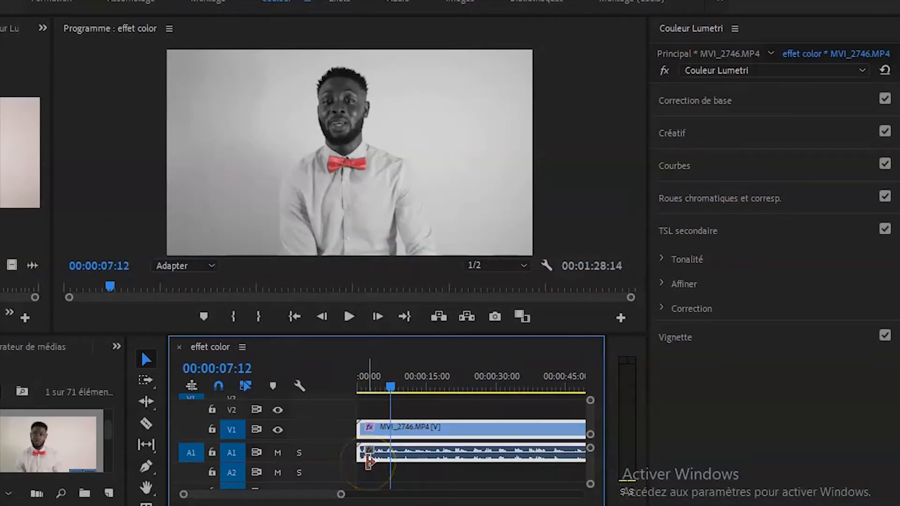
Play a further stretch of the clip up to 00:00:12:00 to check that the selective colour holds
{"action": "left_click", "coordinate": [382, 460]}
{"action": "key", "text": "space"}
{"action": "left_click", "coordinate": [340, 493]}
{"action": "left_click_drag", "start_coordinate": [341, 494], "coordinate": [412, 494]}
{"action": "mouse_move", "coordinate": [367, 386]}
{"action": "left_mouse_down"}
{"action": "mouse_move", "coordinate": [417, 386]}
{"action": "mouse_move", "coordinate": [369, 386]}
{"action": "left_mouse_up"}
{"action": "key", "text": "space"}
{"action": "left_click", "coordinate": [390, 415]}
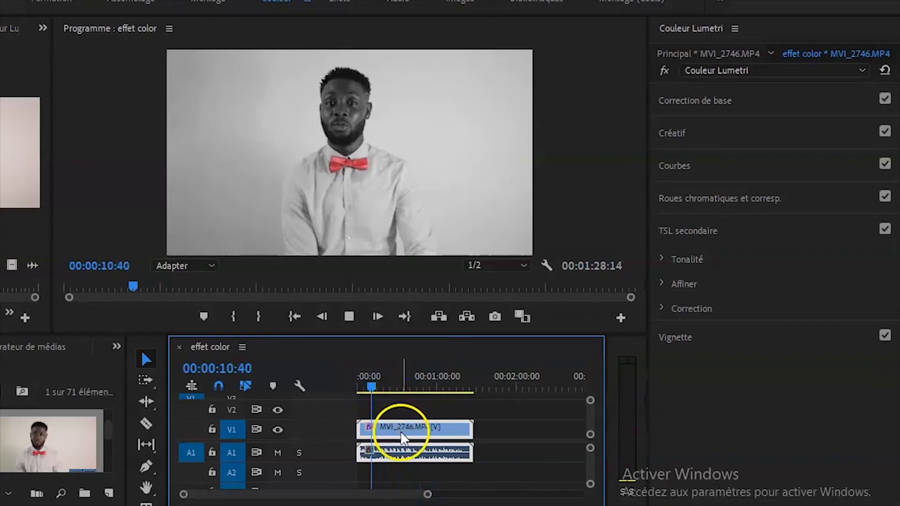
{"action": "key", "text": "space"}
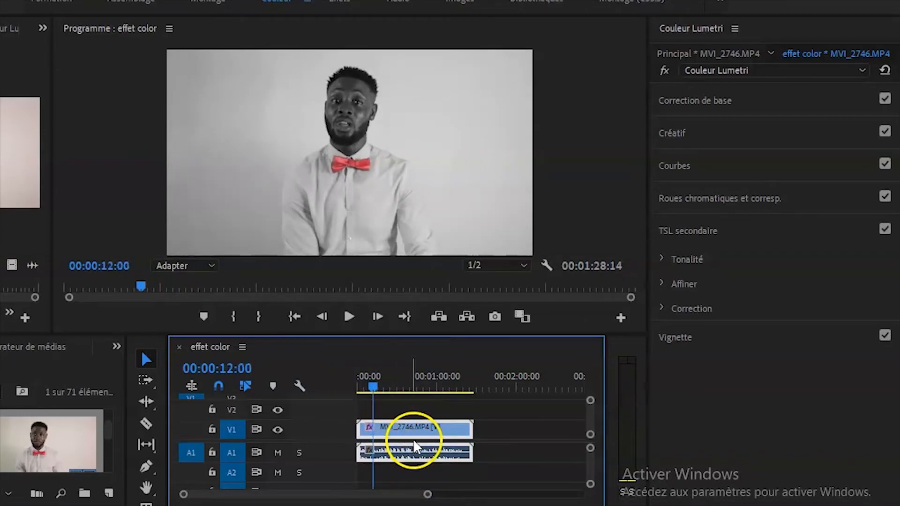
Return to the beginning of the sequence and play it to 00:00:08:28 to check the effect
{"action": "key", "text": "Home"}
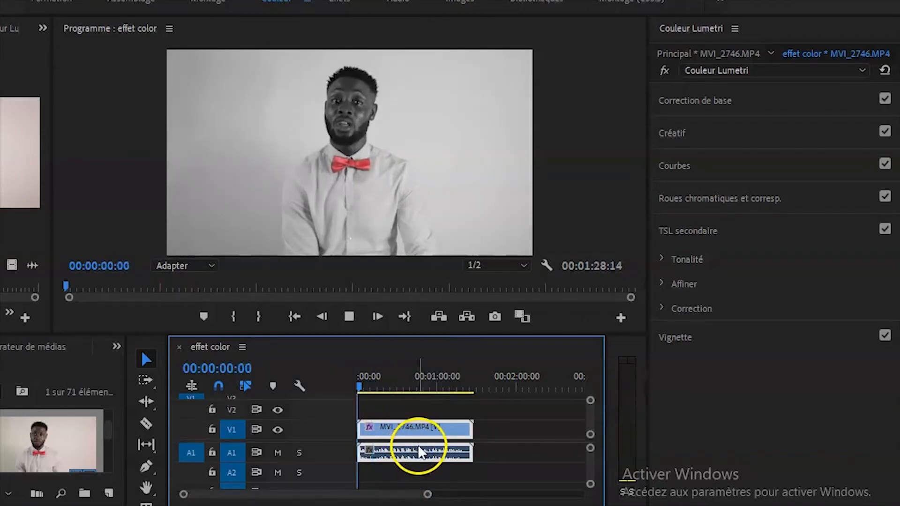
{"action": "key", "text": "space"}
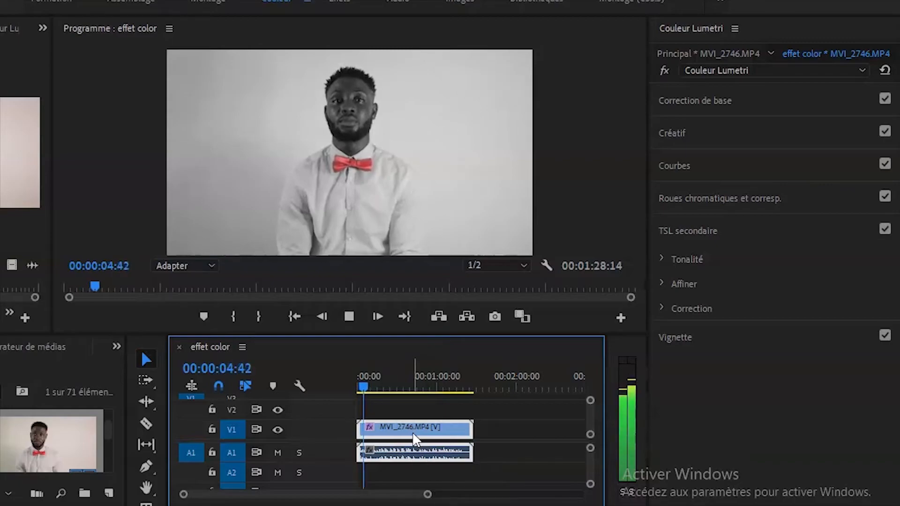
{"action": "key", "text": "space"}
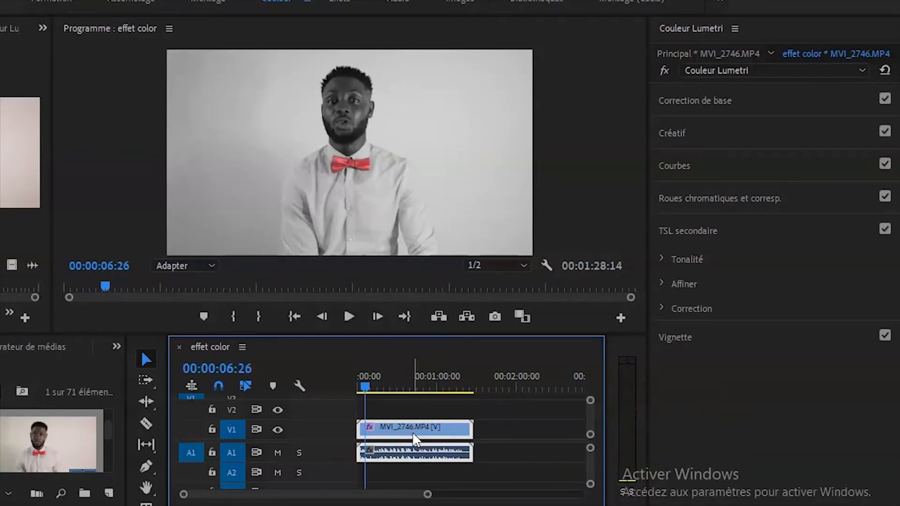
{"action": "key", "text": "space"}
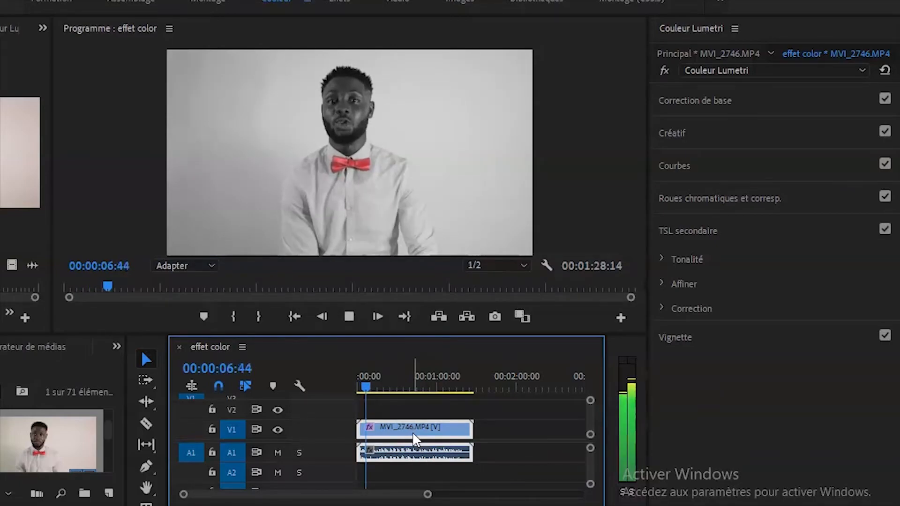
{"action": "key", "text": "space"}
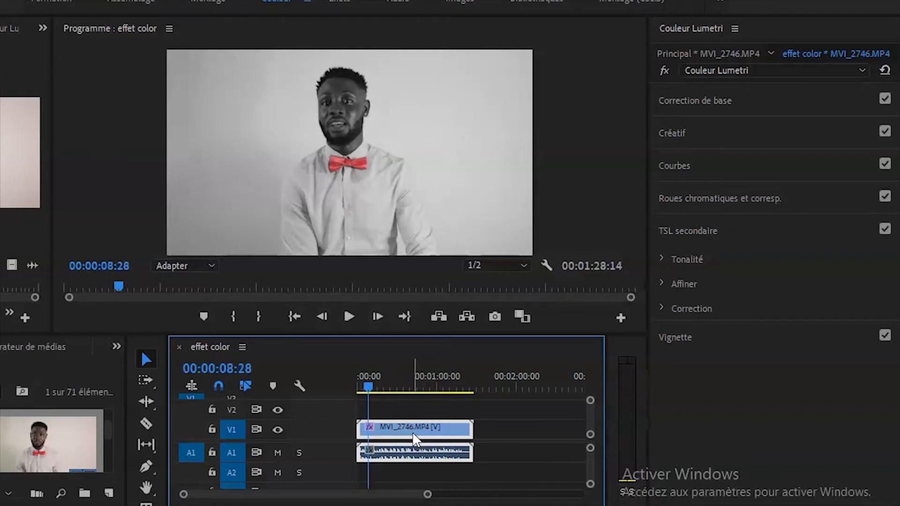
{"action": "mouse_move", "coordinate": [427, 494]}
{"action": "left_mouse_down"}
{"action": "mouse_move", "coordinate": [474, 494]}
{"action": "mouse_move", "coordinate": [438, 498]}
{"action": "left_mouse_up"}
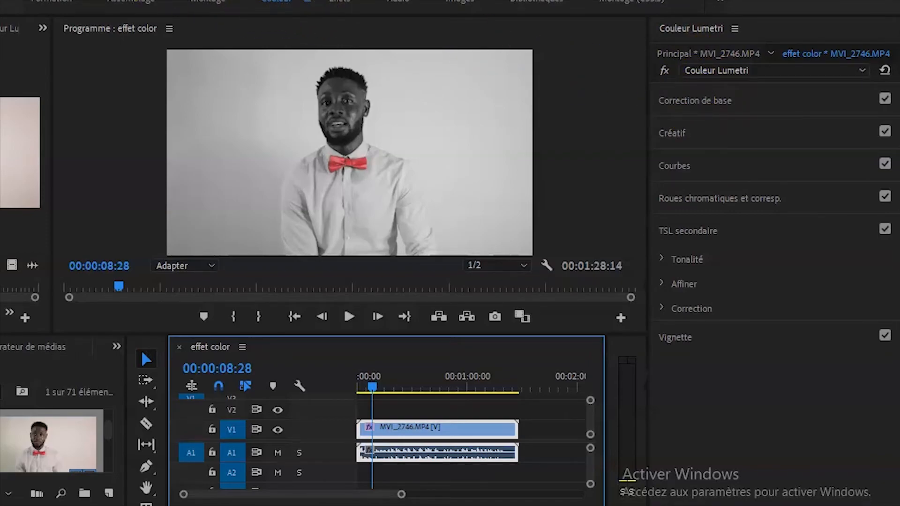
Review the Tonalité, Affiner and Correction settings of the clip's TSL secondaire correction, down to its saturation
{"action": "left_click", "coordinate": [120, 0]}
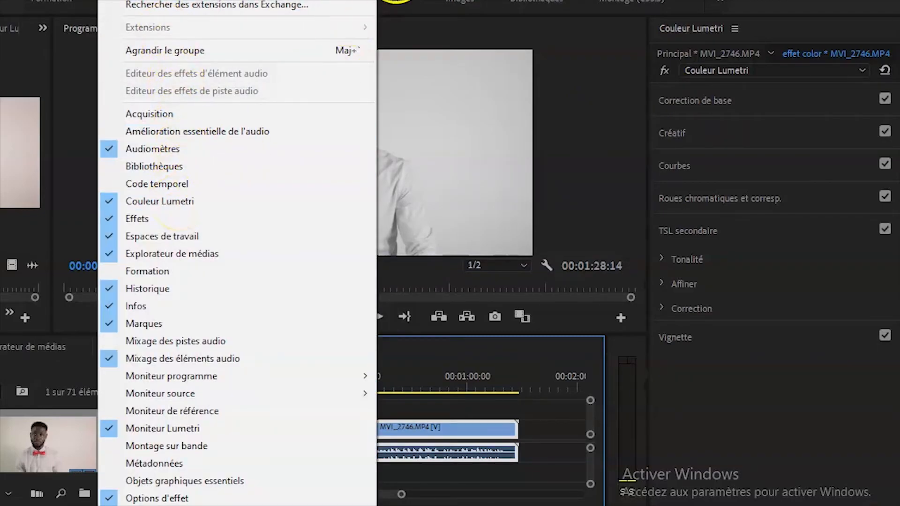
{"action": "left_click", "coordinate": [418, 0]}
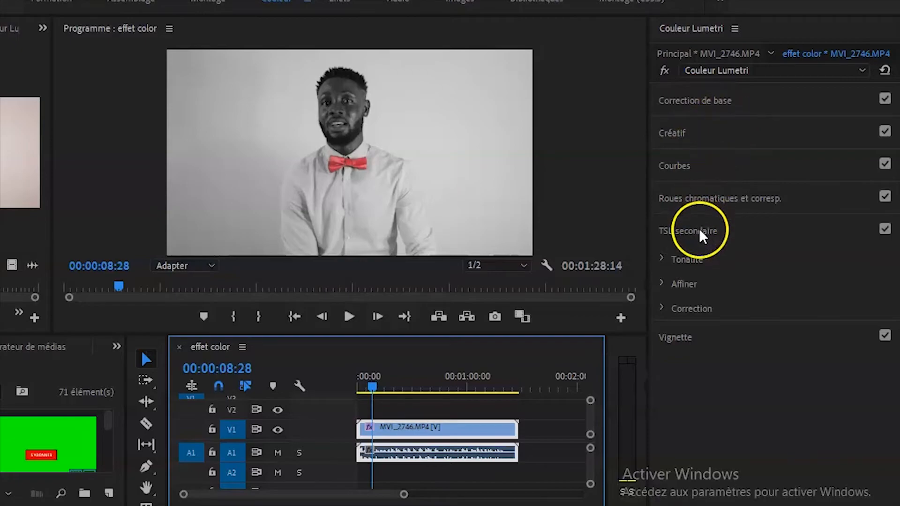
{"action": "left_click", "coordinate": [728, 233]}
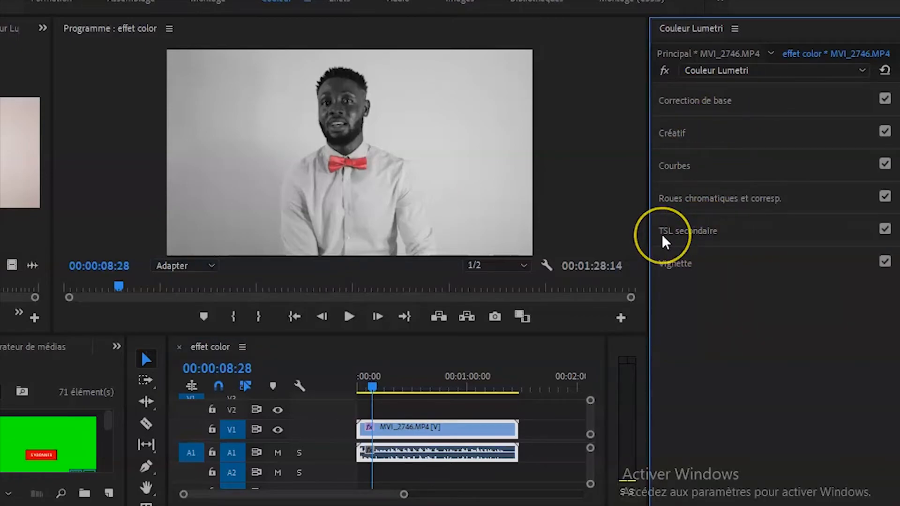
{"action": "left_click", "coordinate": [728, 233]}
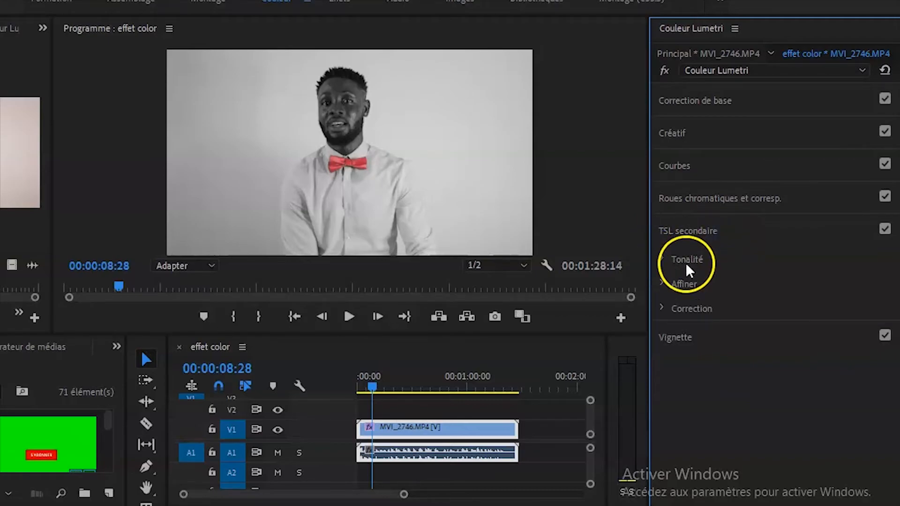
{"action": "left_click", "coordinate": [661, 260]}
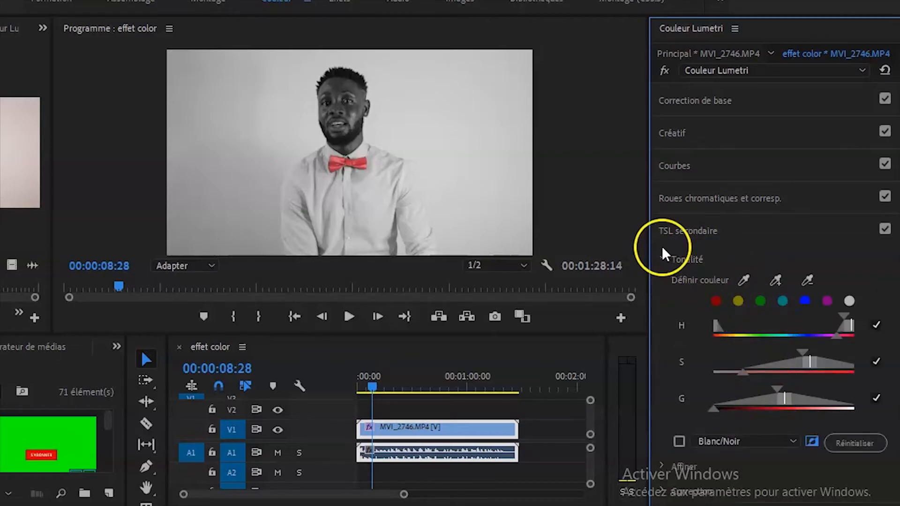
{"action": "left_click", "coordinate": [662, 259]}
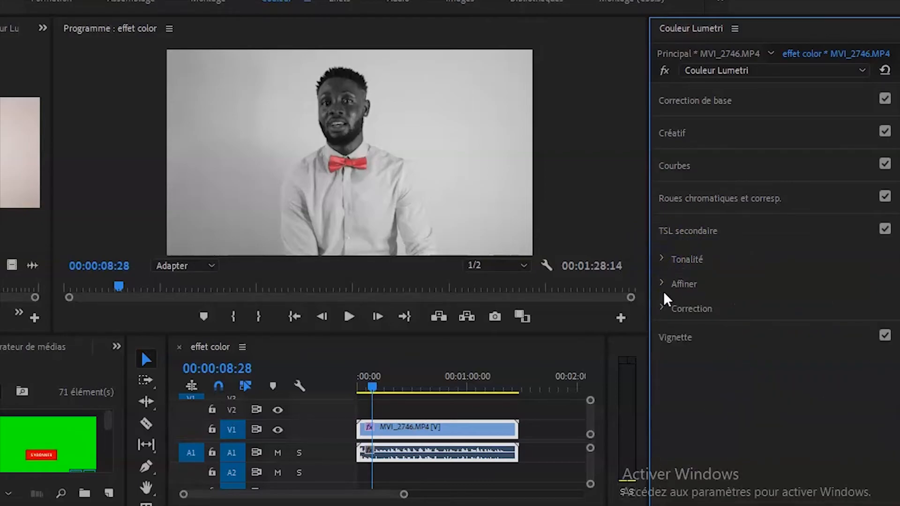
{"action": "left_click", "coordinate": [662, 284]}
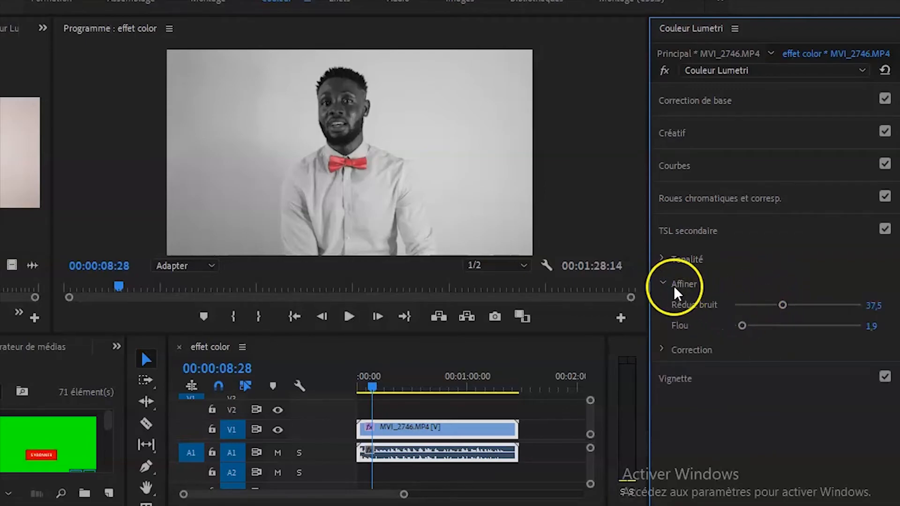
{"action": "left_click", "coordinate": [660, 284]}
{"action": "left_click", "coordinate": [662, 309]}
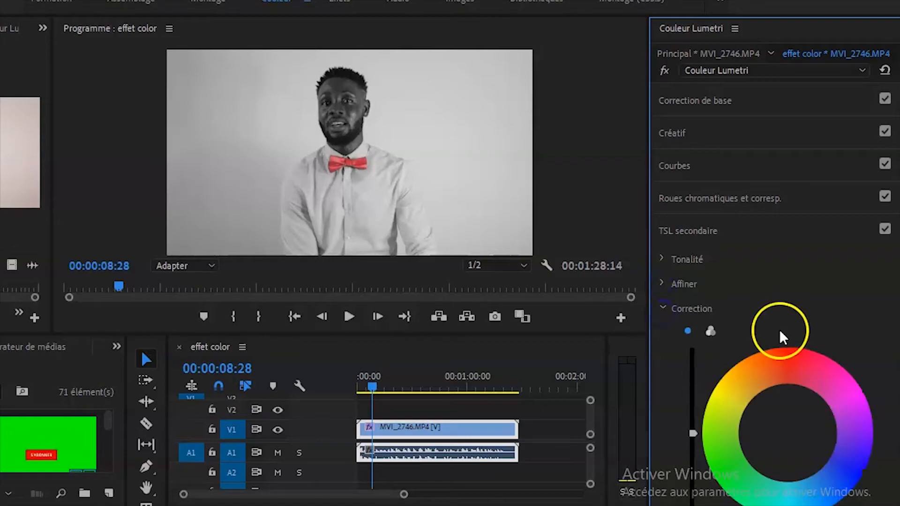
{"action": "scroll", "coordinate": [781, 330], "scroll_direction": "down", "scroll_amount": 3}
{"action": "scroll", "coordinate": [781, 330], "scroll_direction": "down", "scroll_amount": 2}
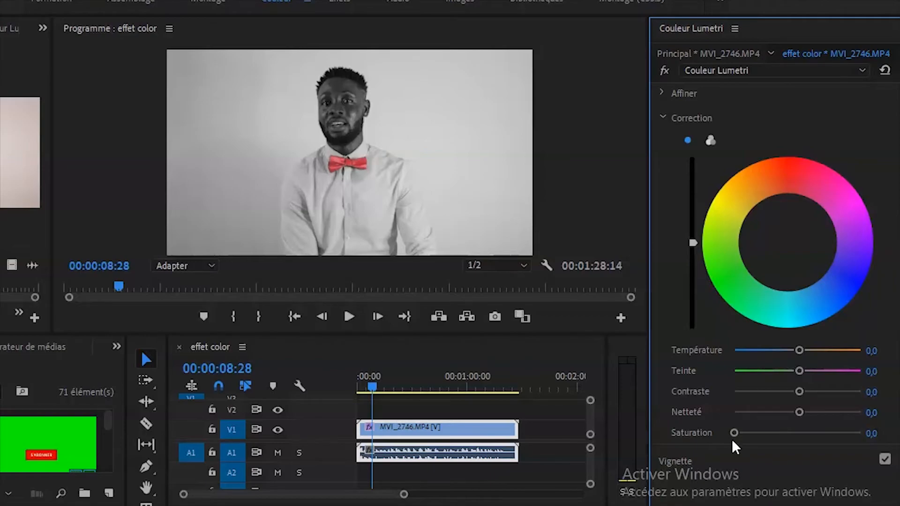
{"action": "left_click", "coordinate": [661, 118]}
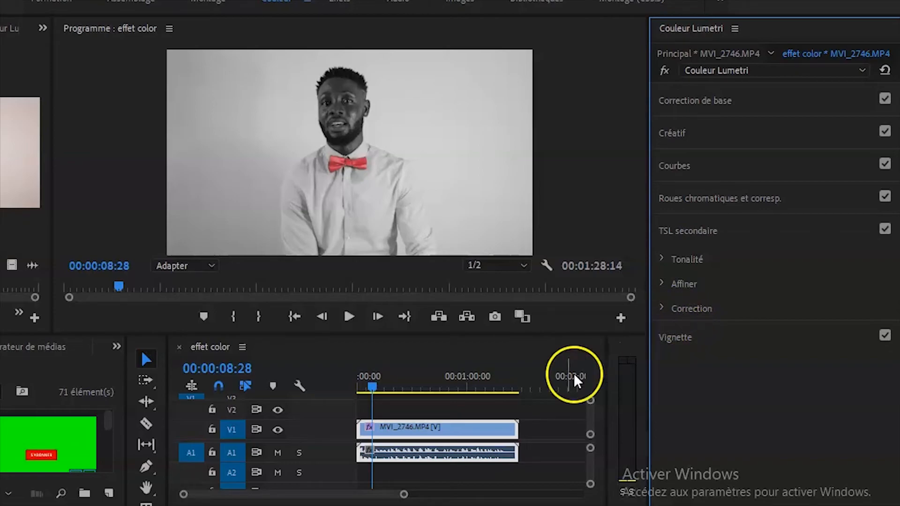
{"action": "left_click_drag", "start_coordinate": [403, 494], "coordinate": [497, 497]}
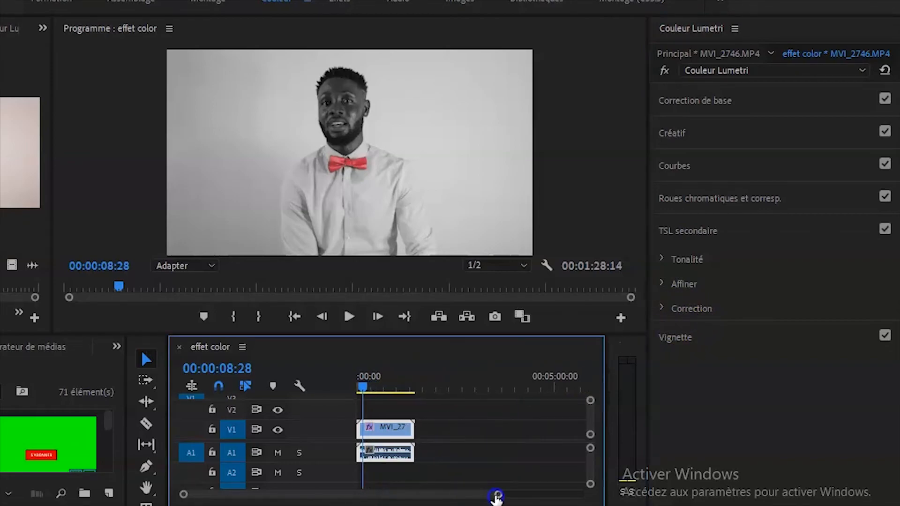